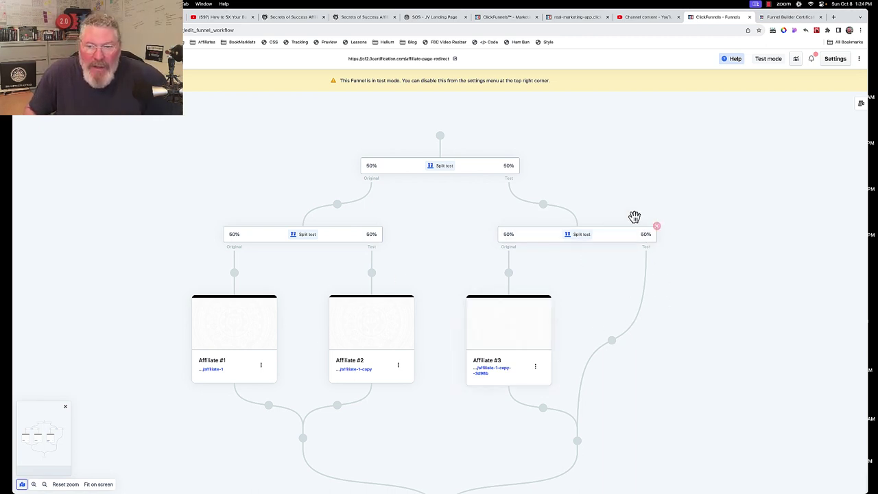
Clone the Affiliate #3 page and place the copy on the right split test's empty Test branch
mouse_move(350, 348)
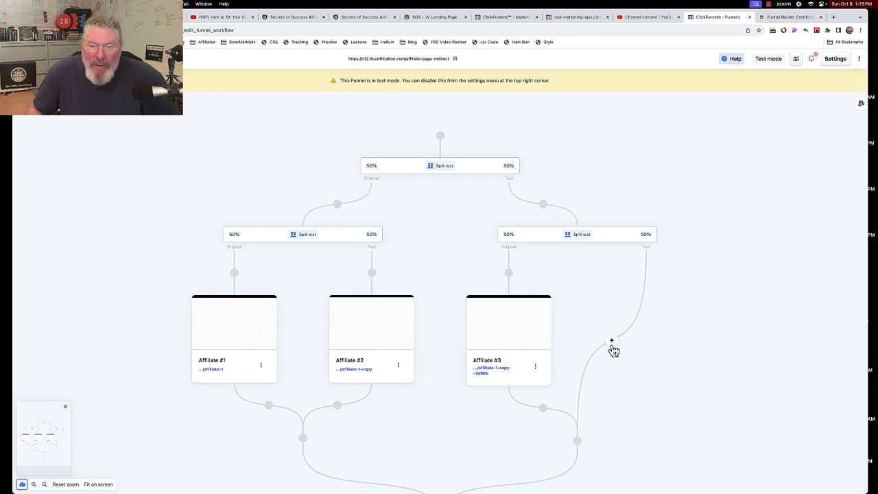
click(536, 366)
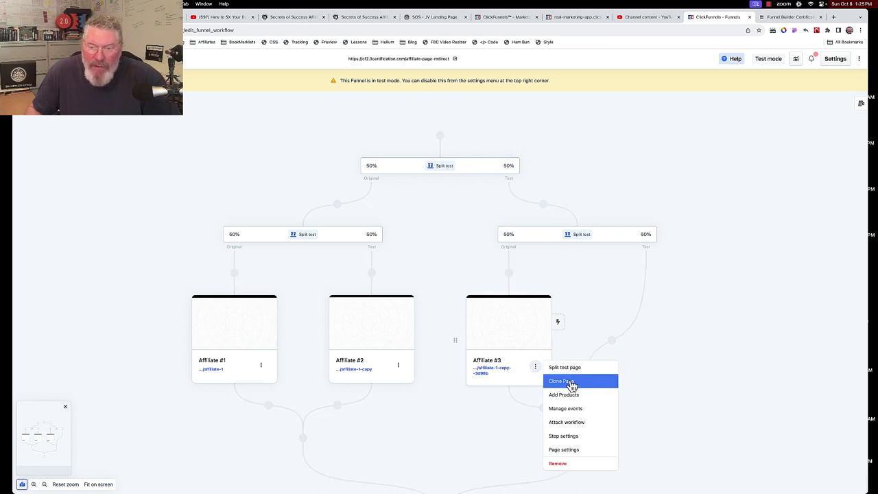
click(572, 384)
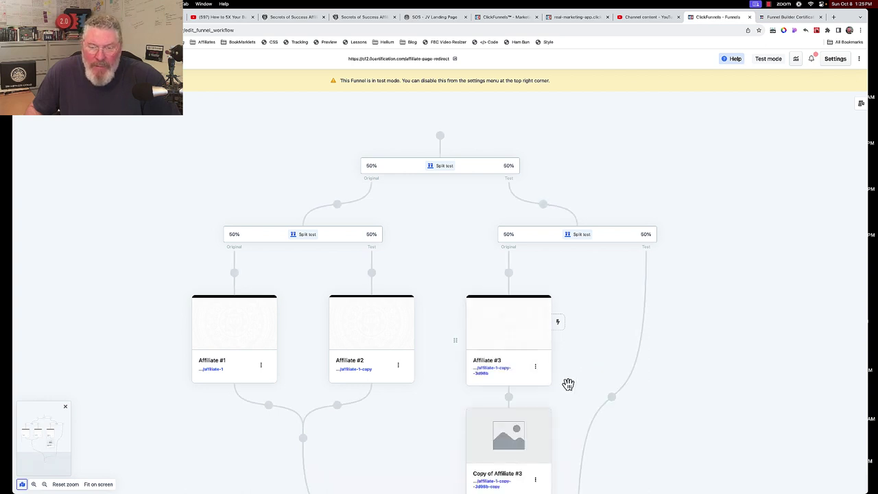
mouse_move(519, 431)
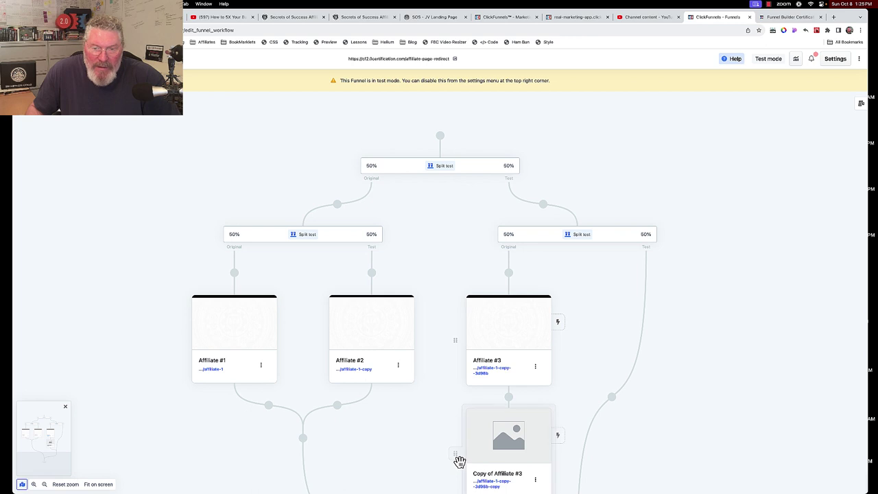
drag(459, 460, 611, 400)
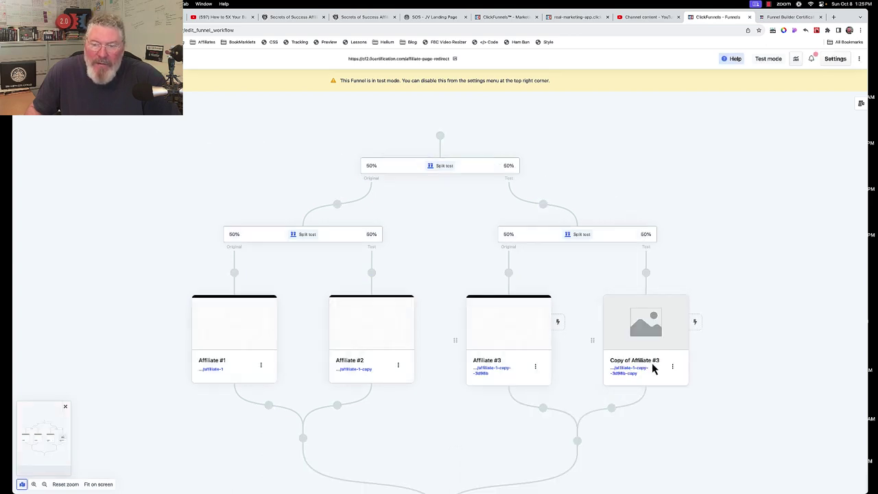
Rename the 'Copy of Affiliate #3' step to the affiliate's full name and update it
click(673, 367)
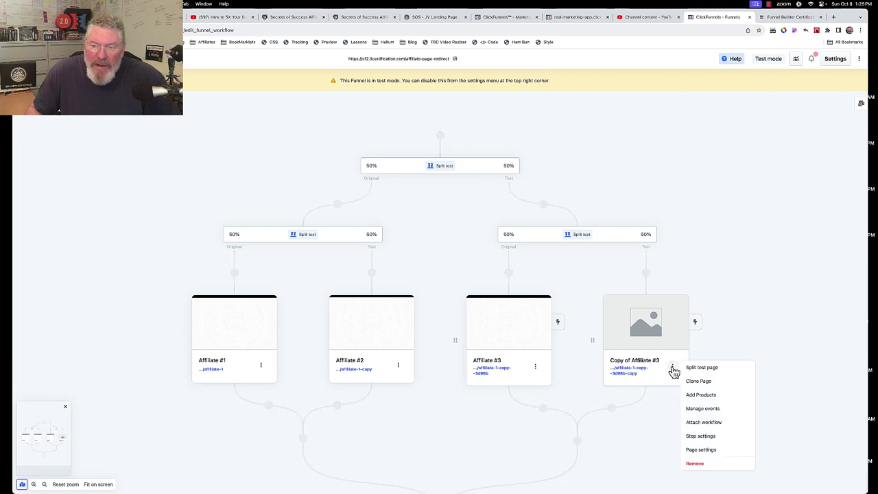
click(696, 438)
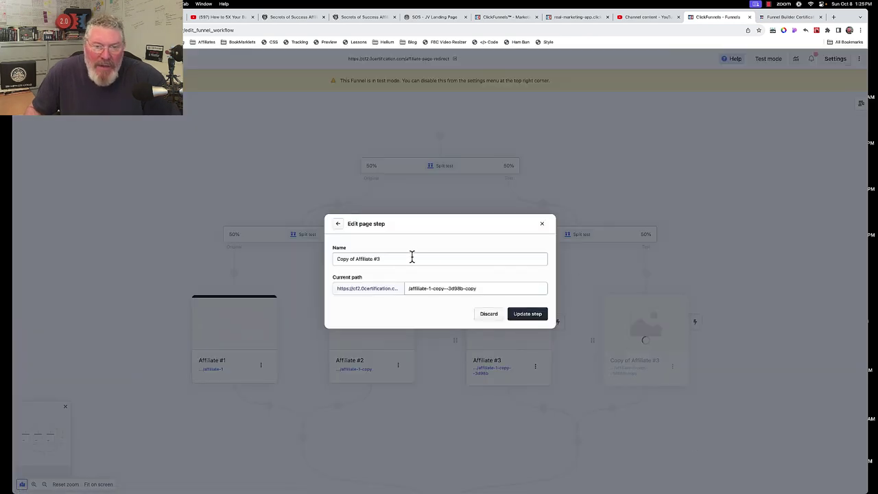
drag(353, 259, 332, 264)
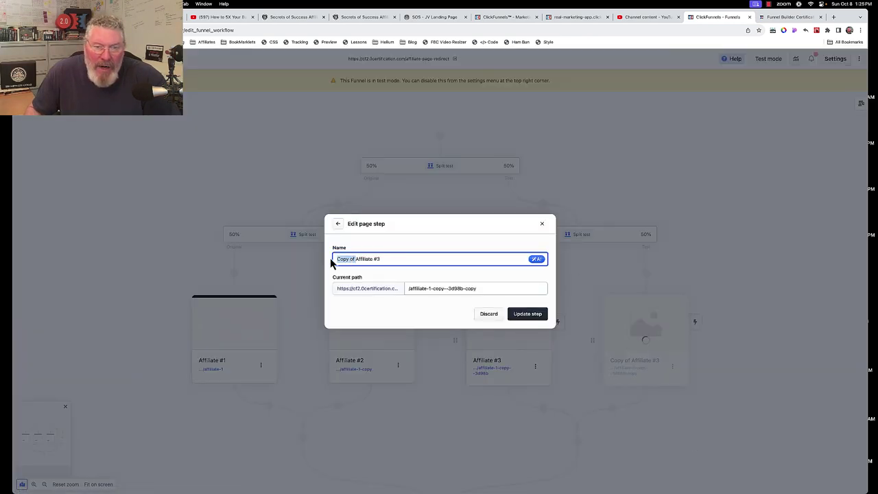
key(BackSpace)
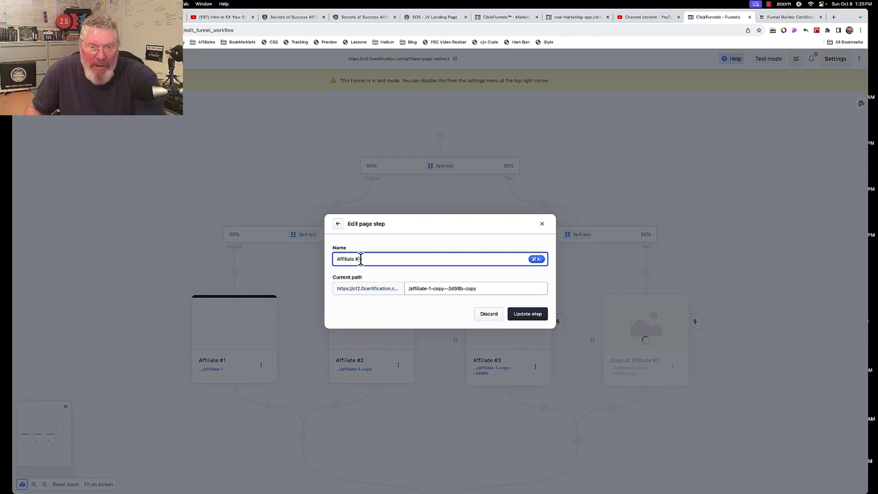
key(BackSpace)
text(4)
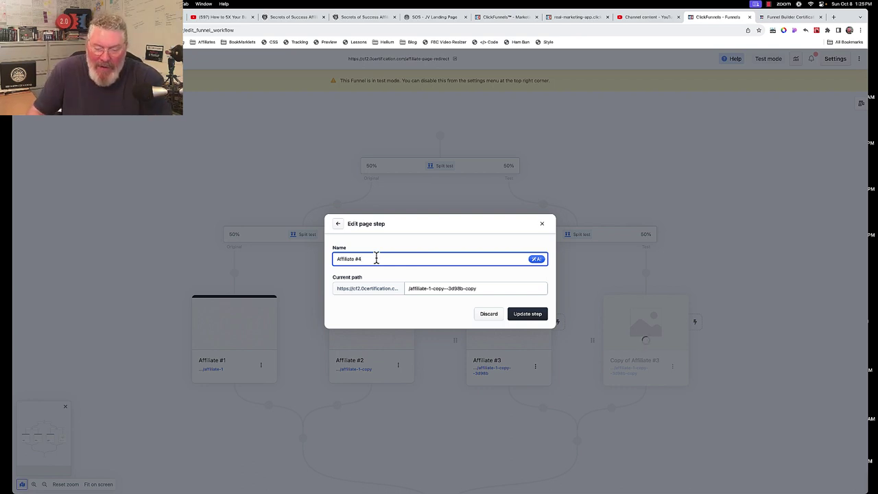
key(BackSpace)
key(BackSpace)
key(BackSpace)
key(BackSpace)
key(BackSpace)
key(BackSpace)
key(BackSpace)
key(BackSpace)
key(BackSpace)
key(BackSpace)
key(BackSpace)
key(BackSpace)
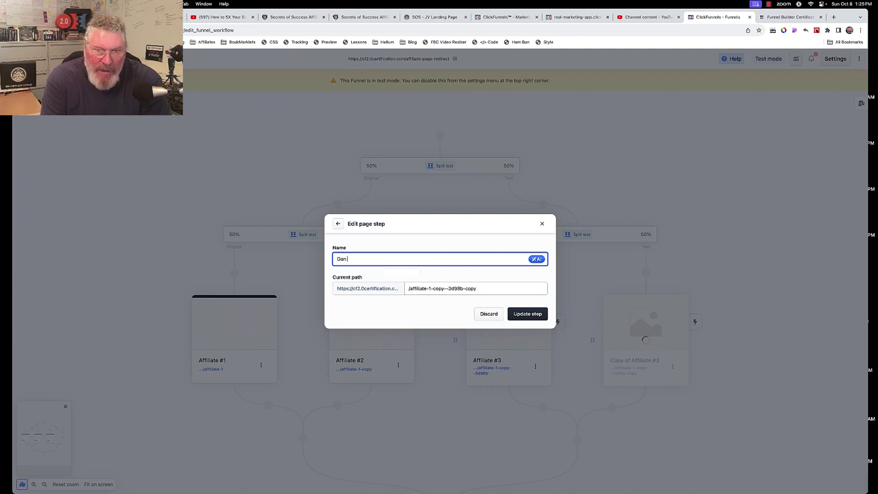
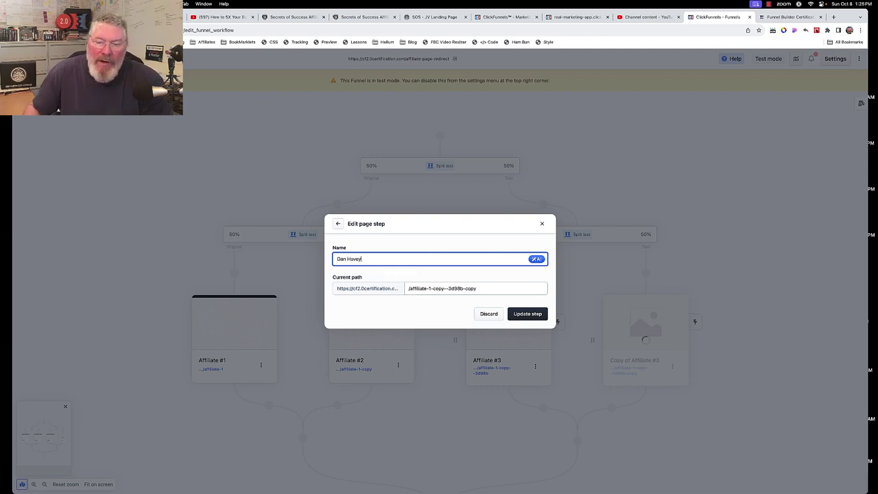
click(519, 315)
mouse_move(635, 318)
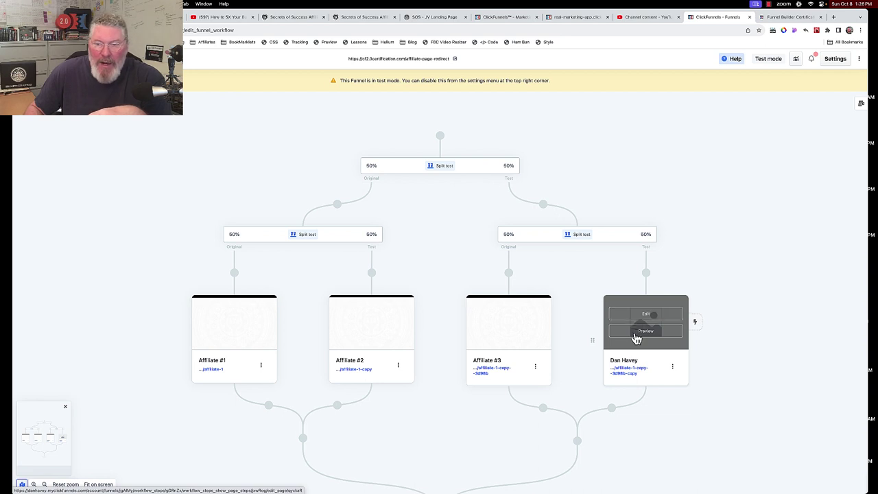
Check the renamed page's Countdown element redirect URL in the editor, then return to the workflow
click(638, 316)
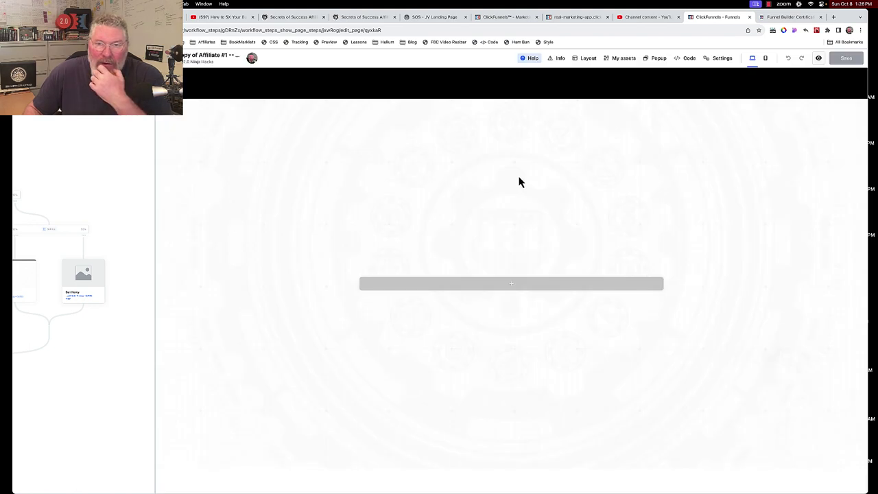
click(587, 59)
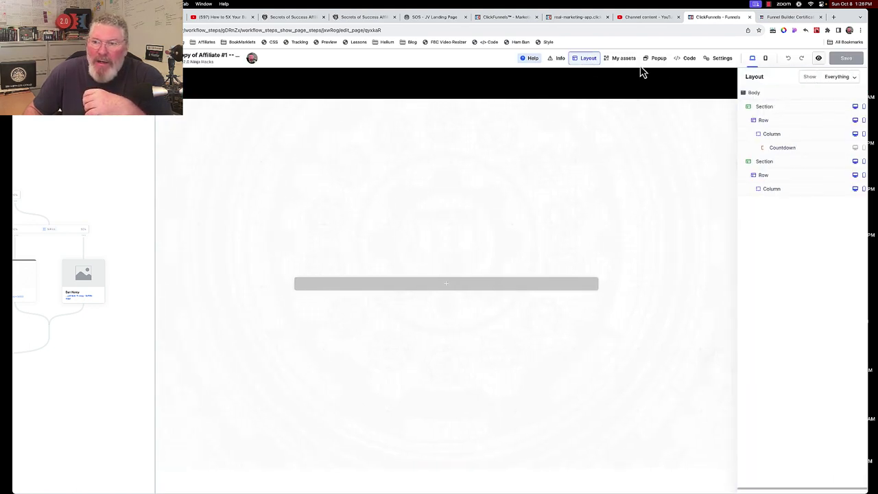
click(788, 149)
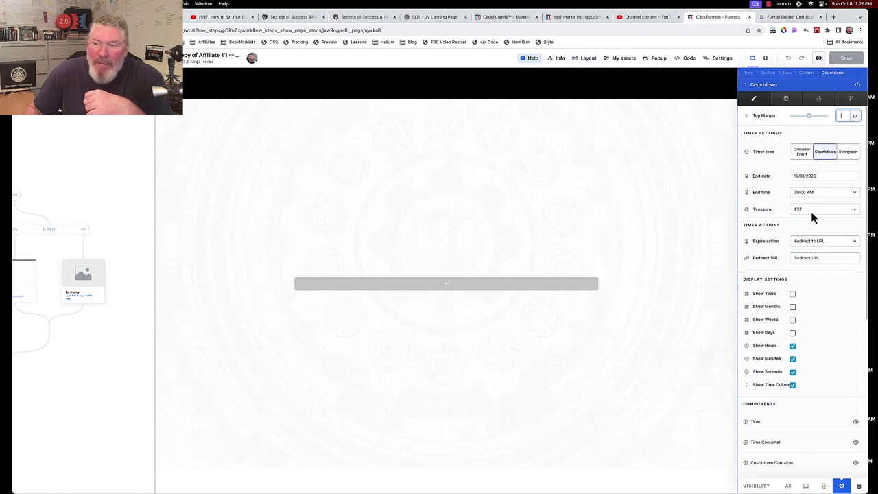
click(811, 257)
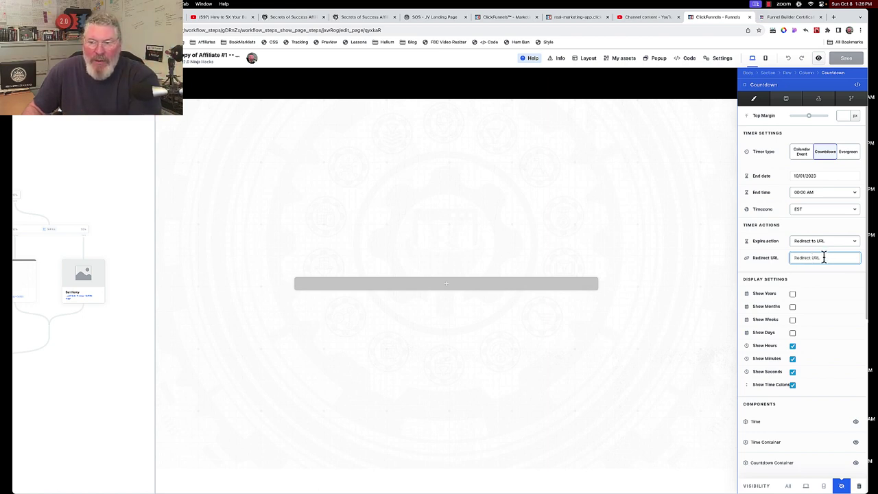
click(637, 184)
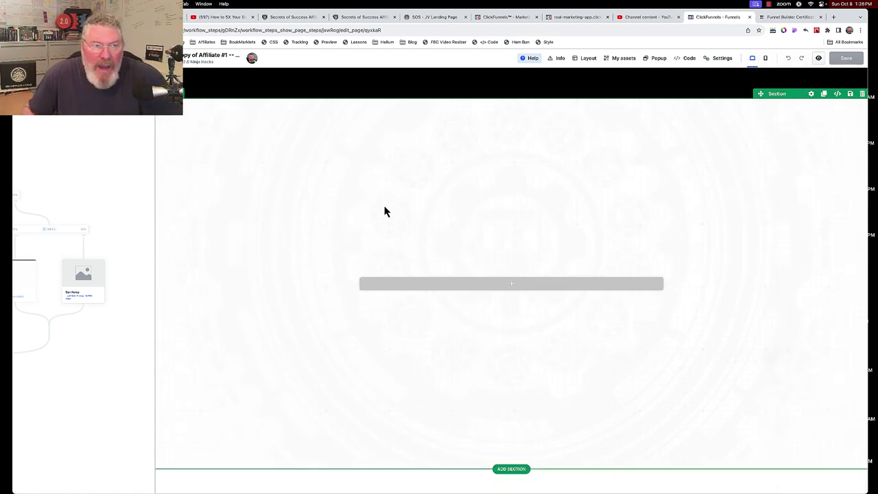
click(175, 57)
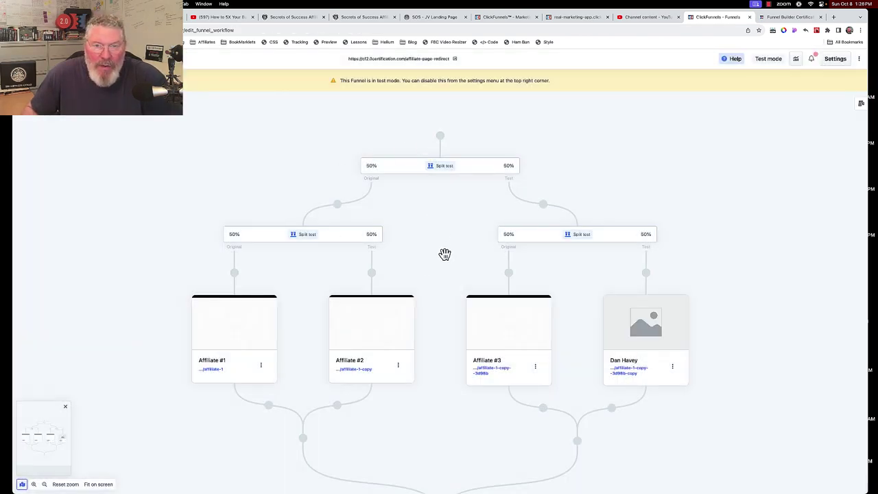
Insert a new 50/50 split test above the existing top split test
click(441, 139)
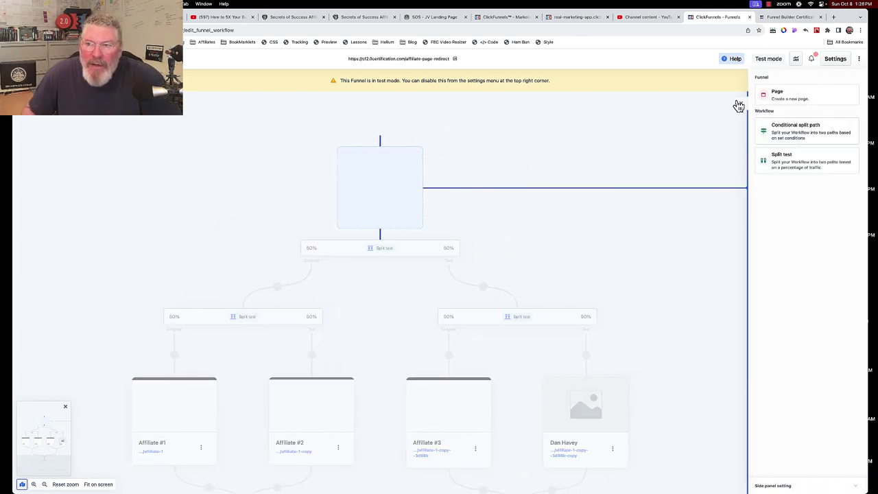
click(788, 163)
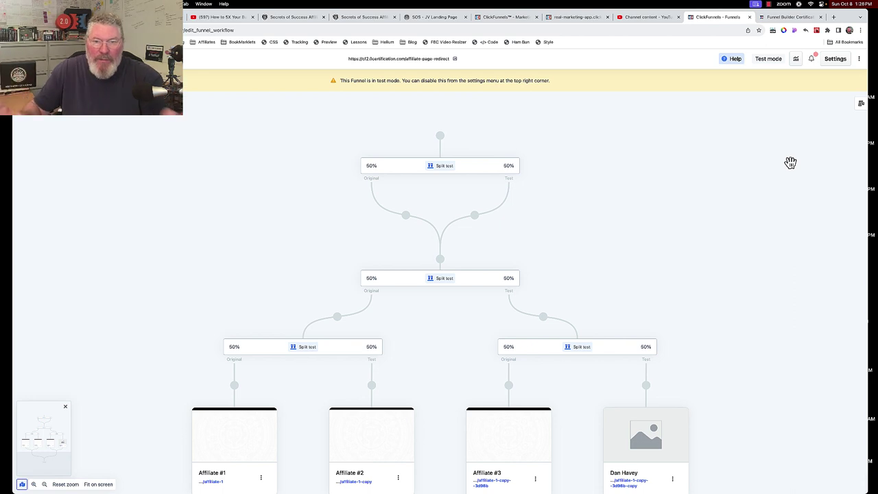
mouse_move(472, 171)
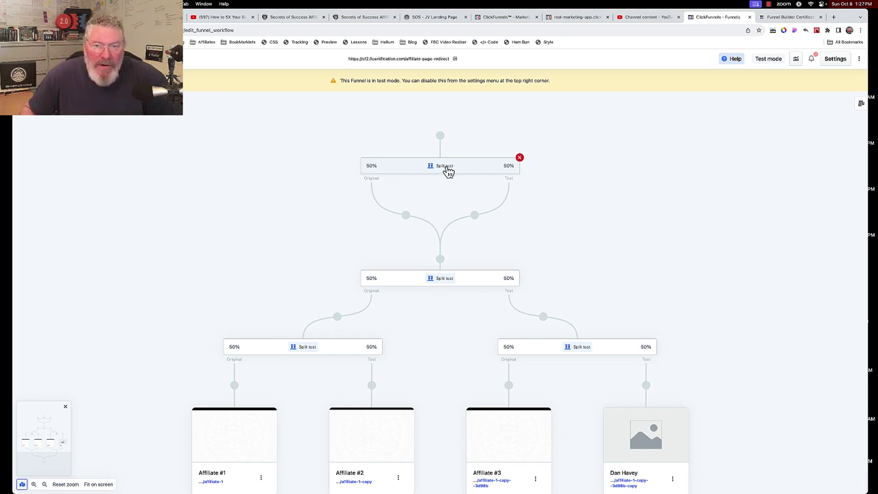
Change the top split test's traffic to 67% Original and 33% Test
click(447, 171)
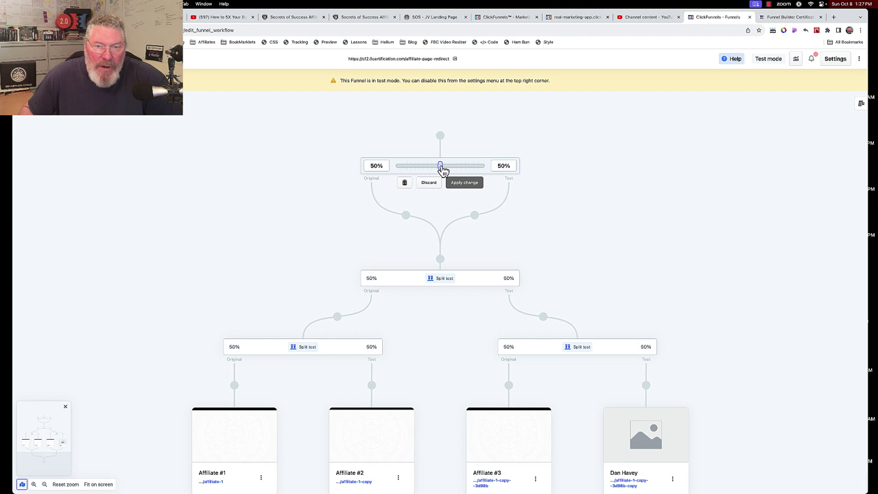
drag(443, 170, 429, 175)
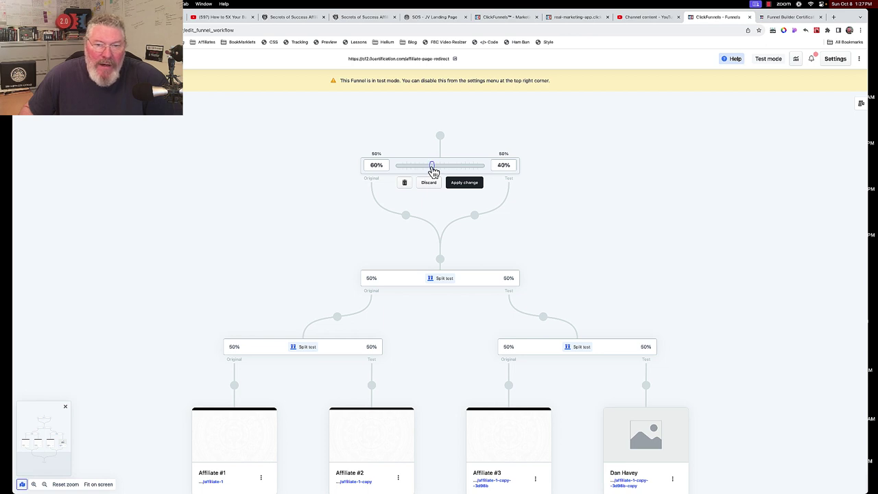
click(373, 165)
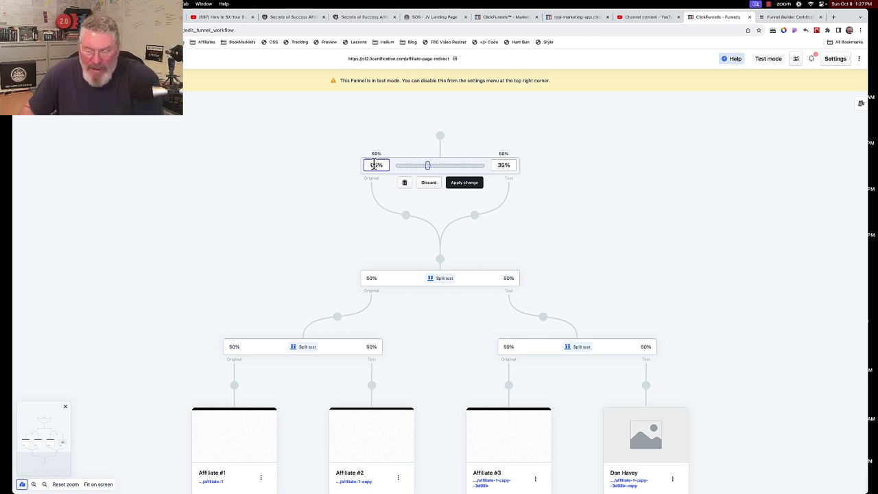
key(BackSpace)
text(7)
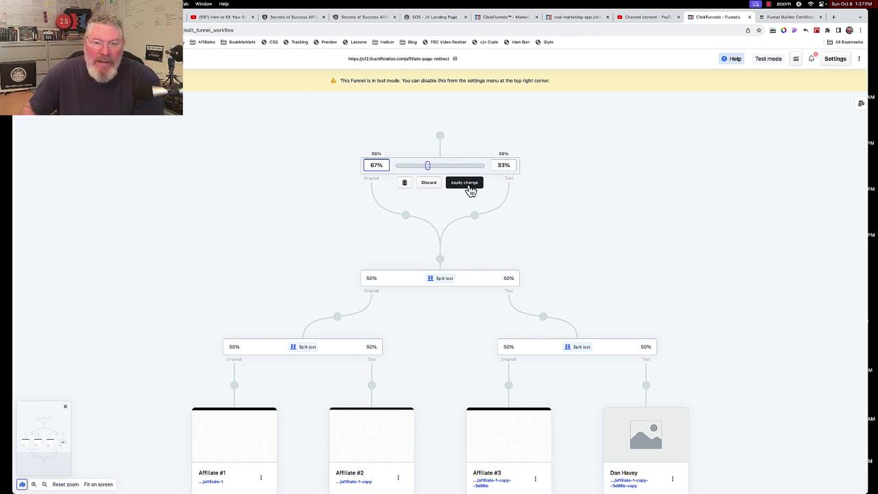
click(471, 187)
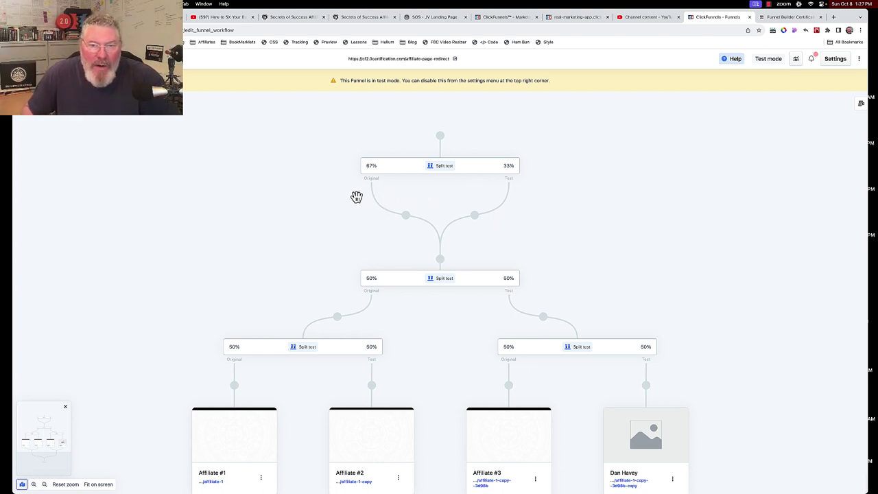
Add a nested split test on the Original branch with a new blank page a1 on its Original path
click(408, 219)
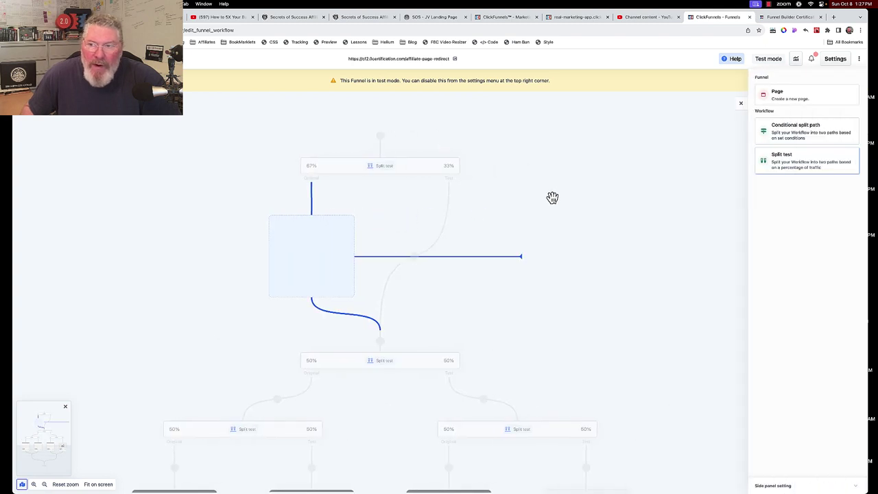
click(790, 157)
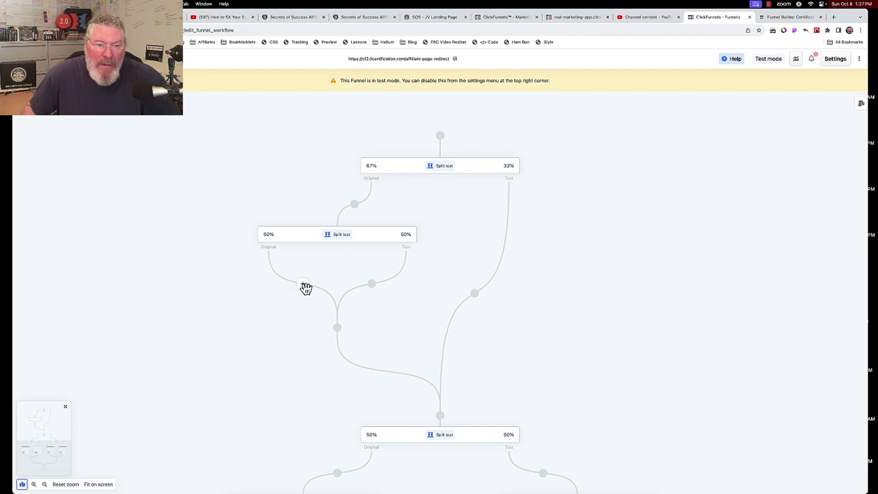
drag(304, 285, 781, 94)
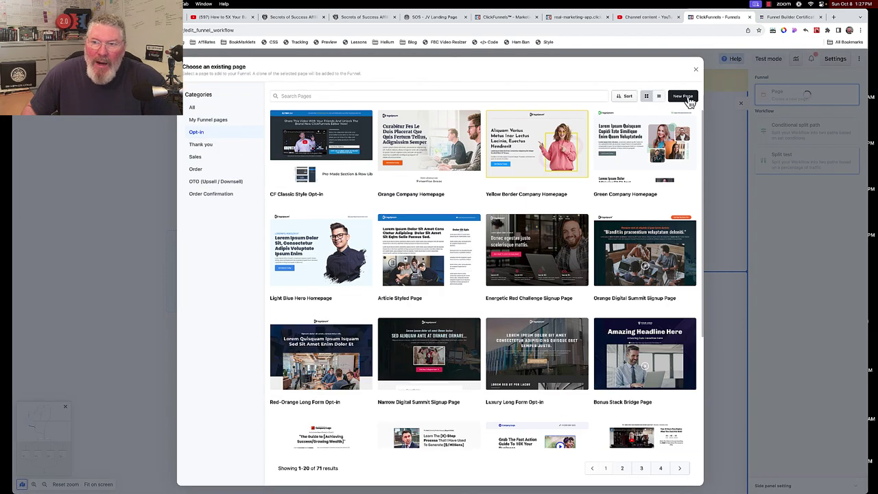
click(683, 97)
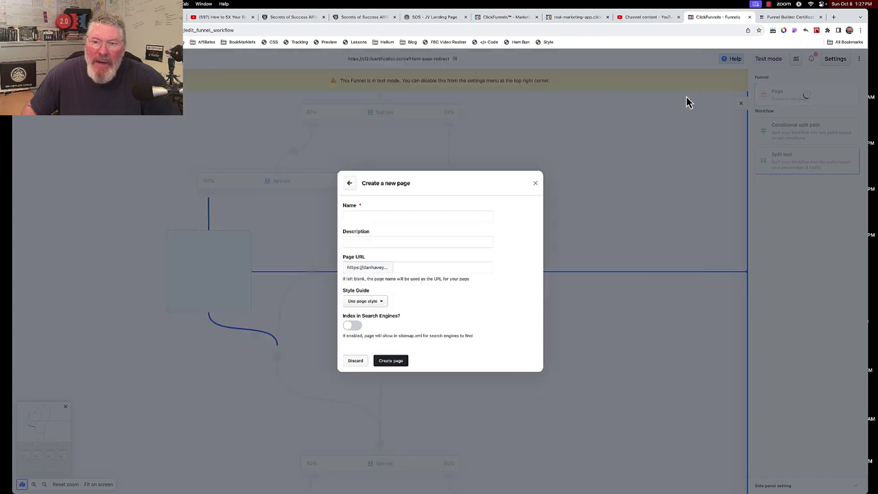
click(385, 217)
text(#1)
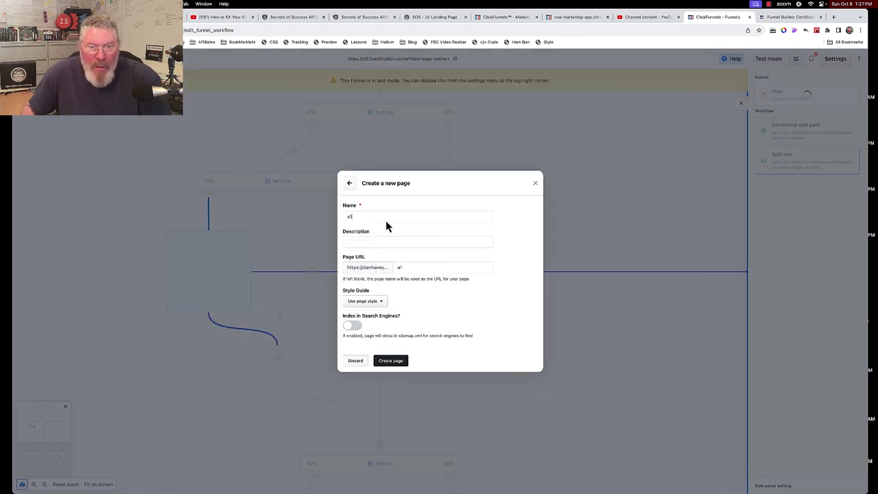
click(388, 370)
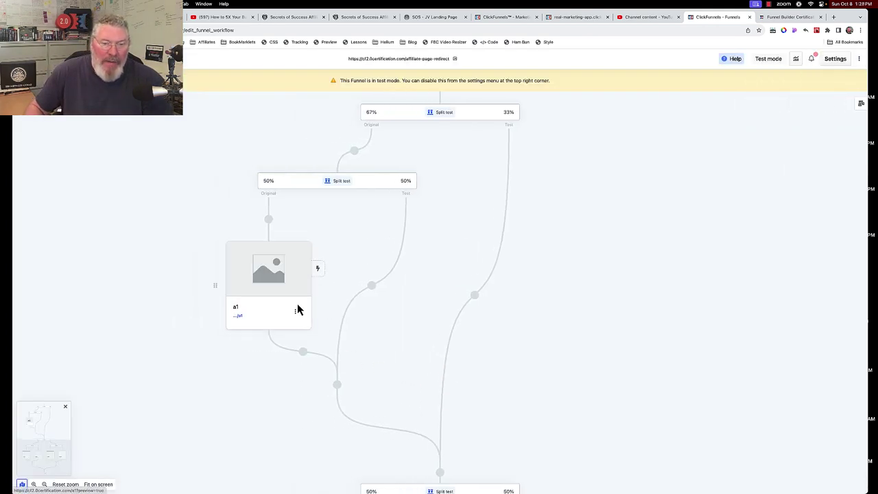
Clone page a1 onto the nested test's Test path and rename the copy a2
click(295, 313)
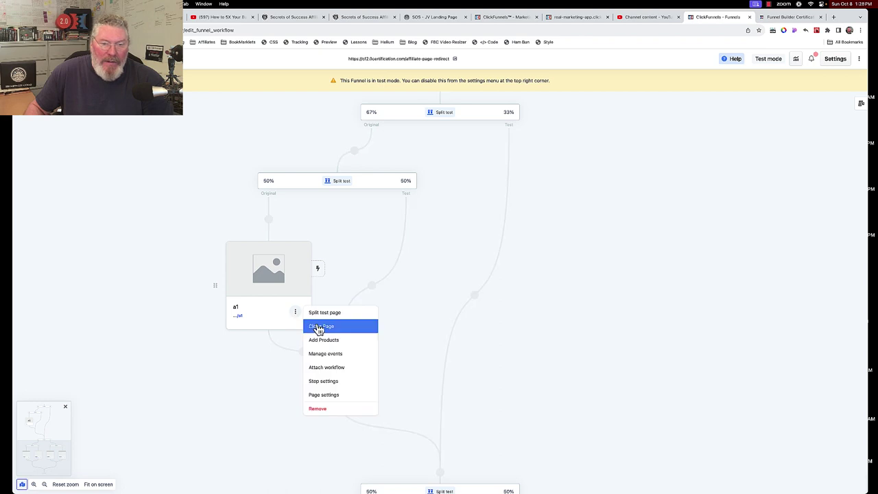
click(320, 327)
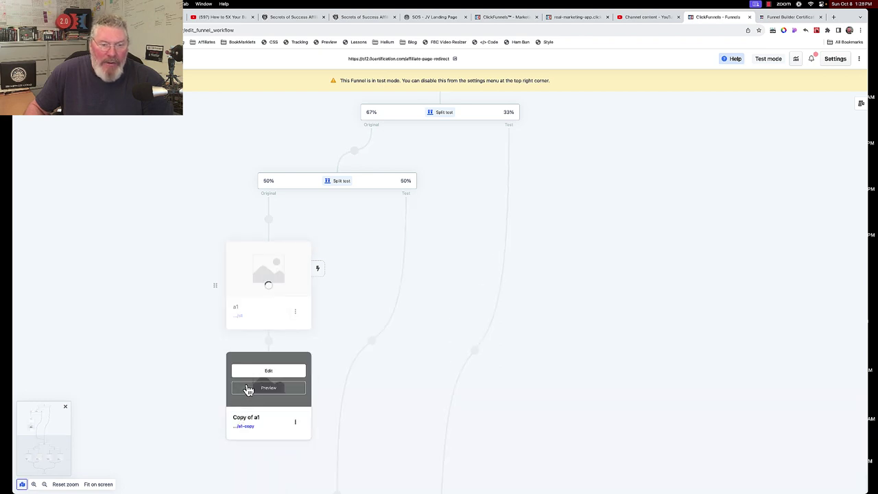
drag(217, 402, 371, 344)
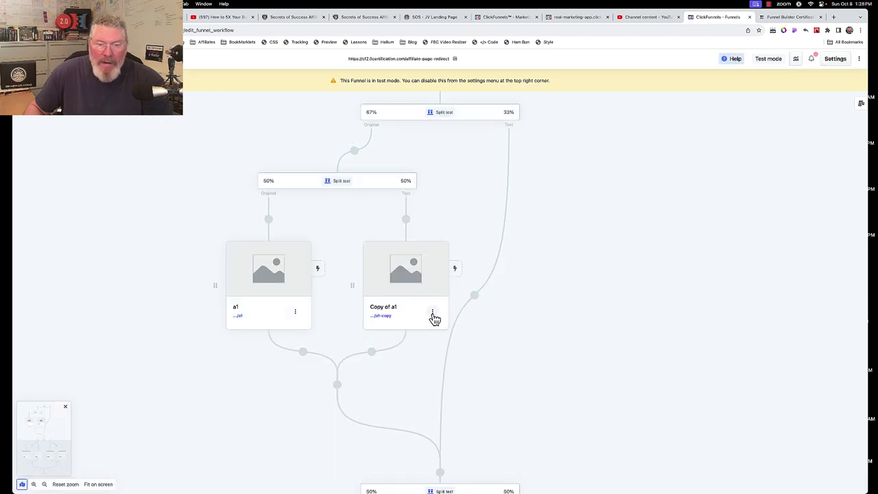
click(433, 315)
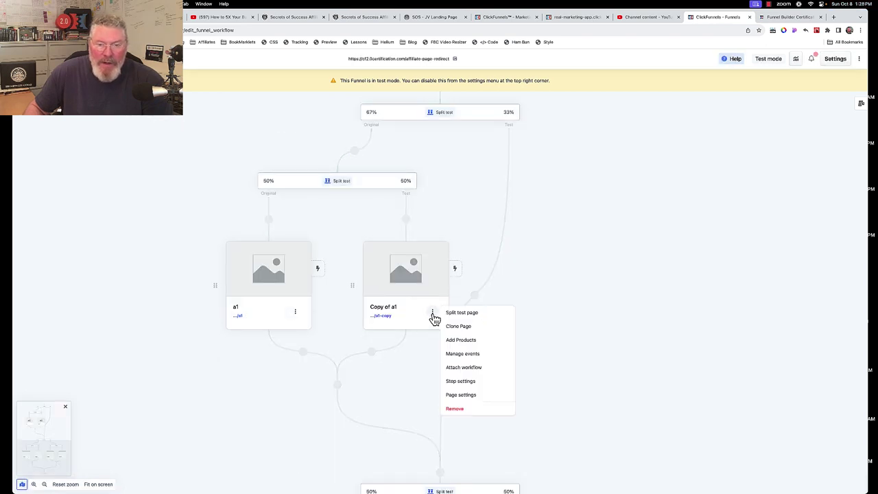
click(458, 395)
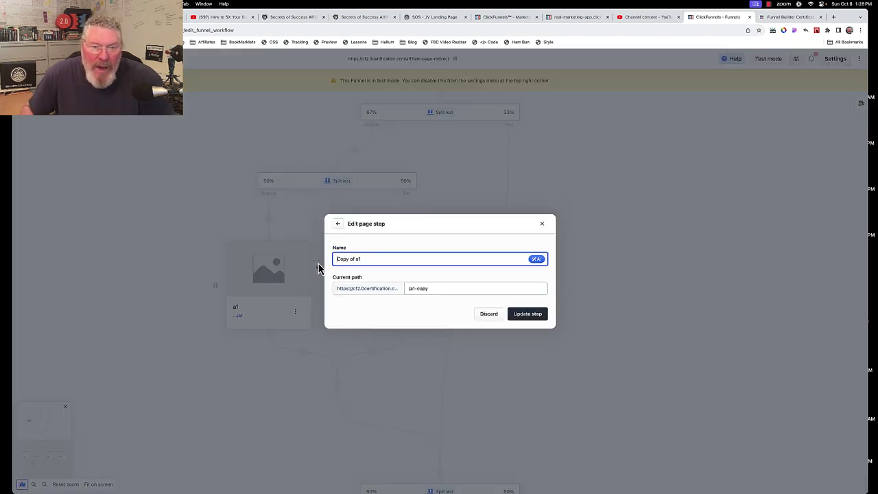
drag(336, 258, 381, 257)
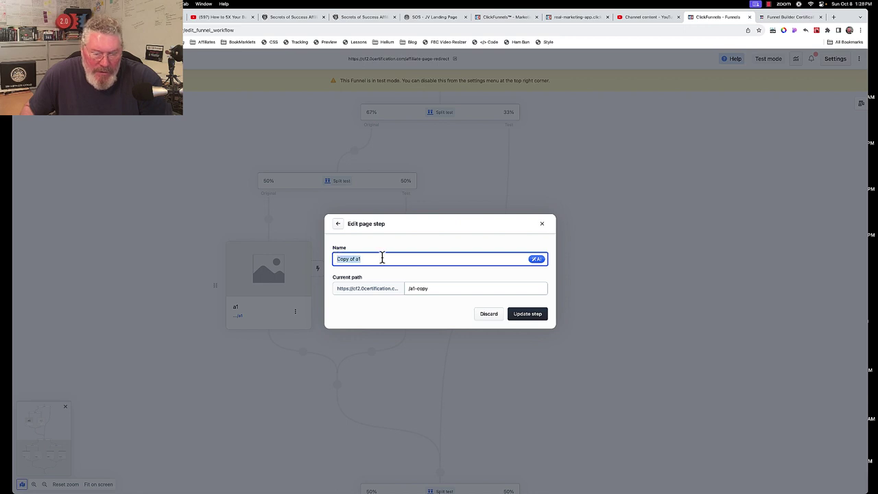
text(a2)
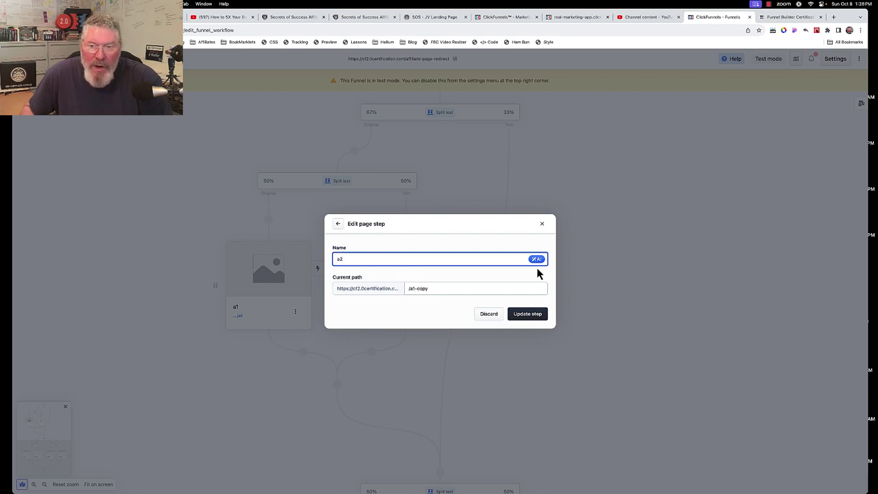
click(532, 314)
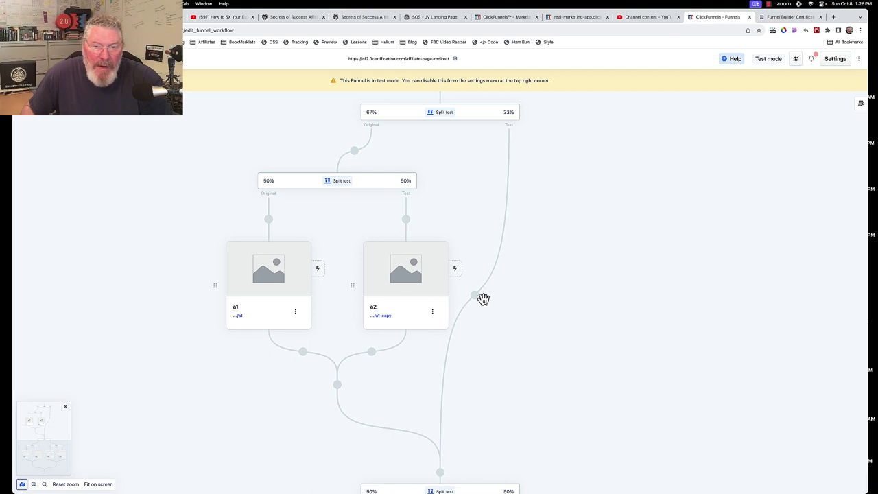
Move page a2 onto the top split test's 33% Test branch
mouse_move(403, 276)
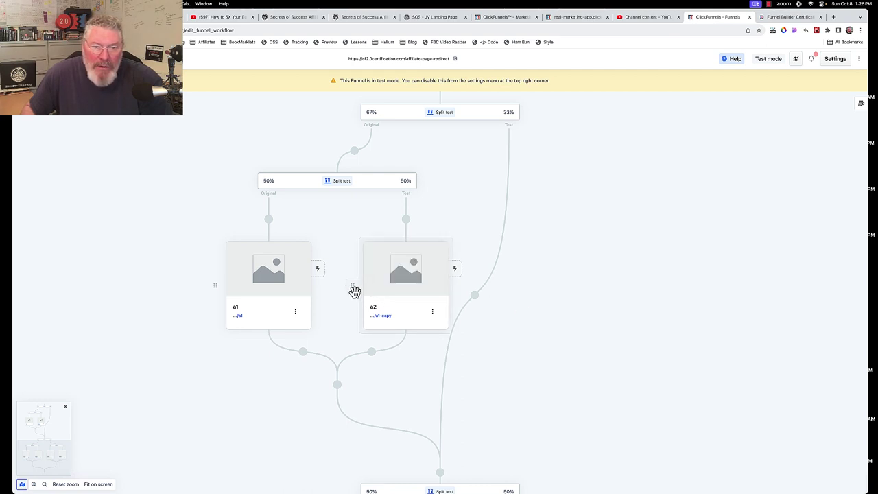
drag(355, 291, 475, 297)
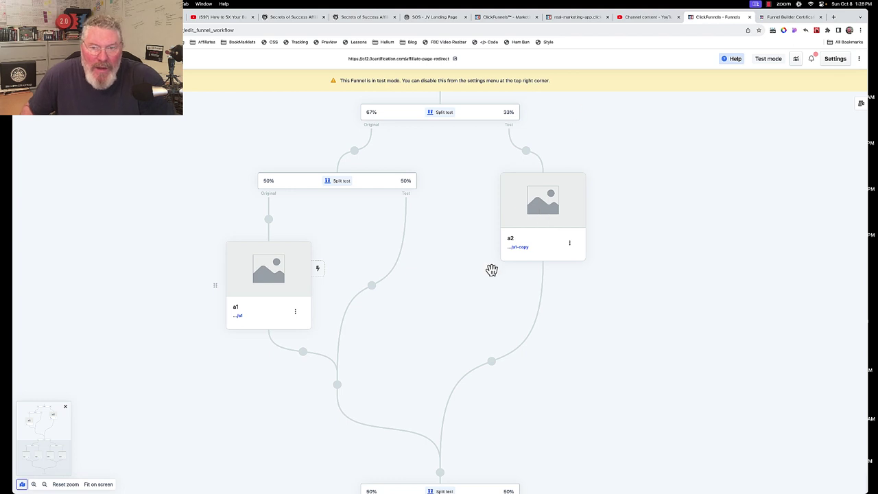
click(373, 108)
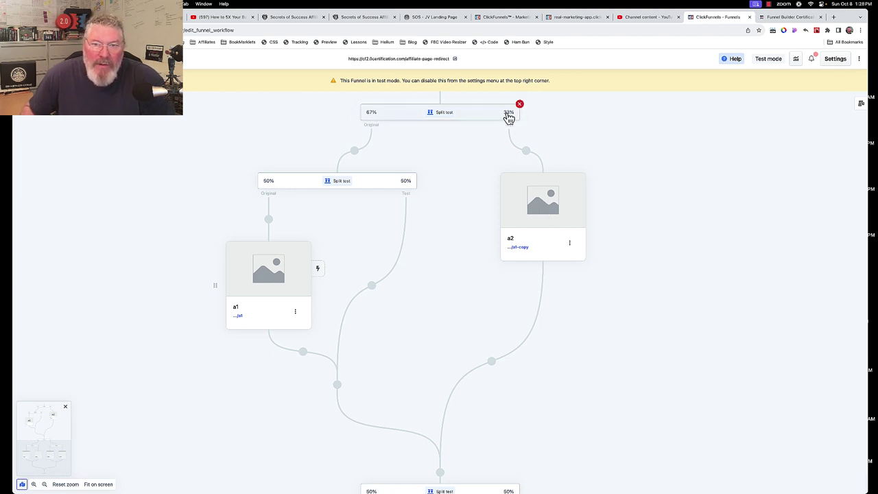
mouse_move(343, 195)
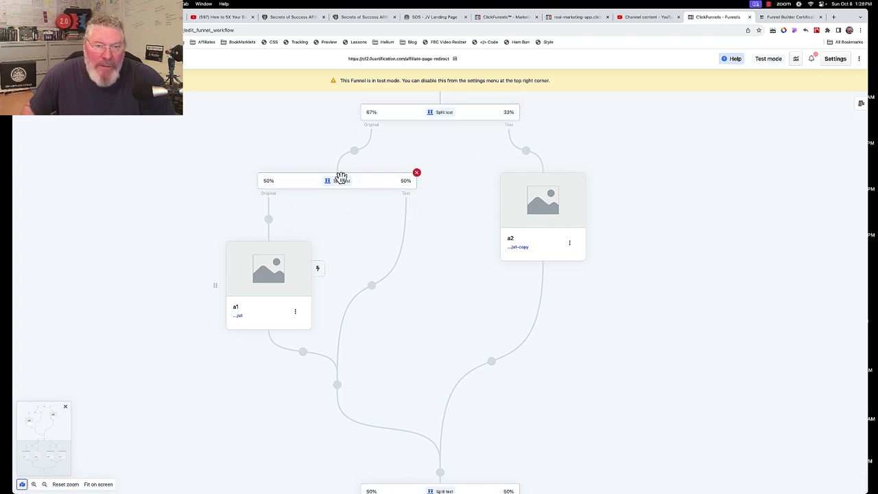
mouse_move(259, 292)
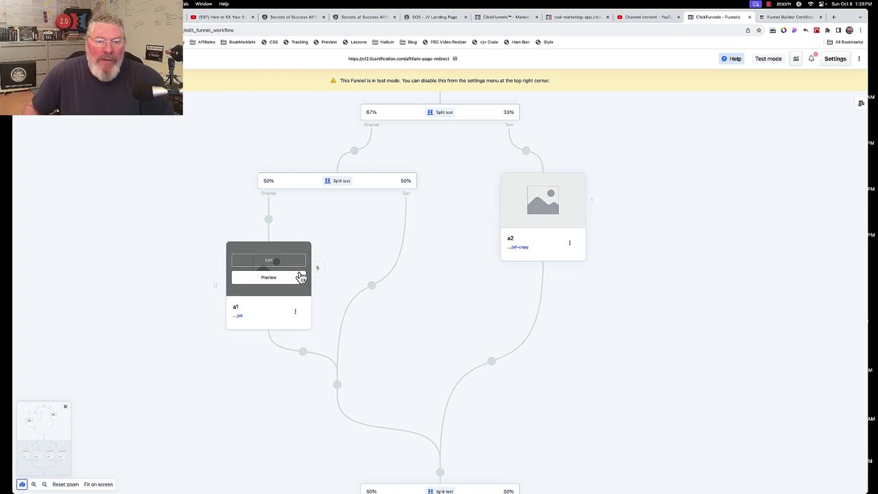
mouse_move(525, 218)
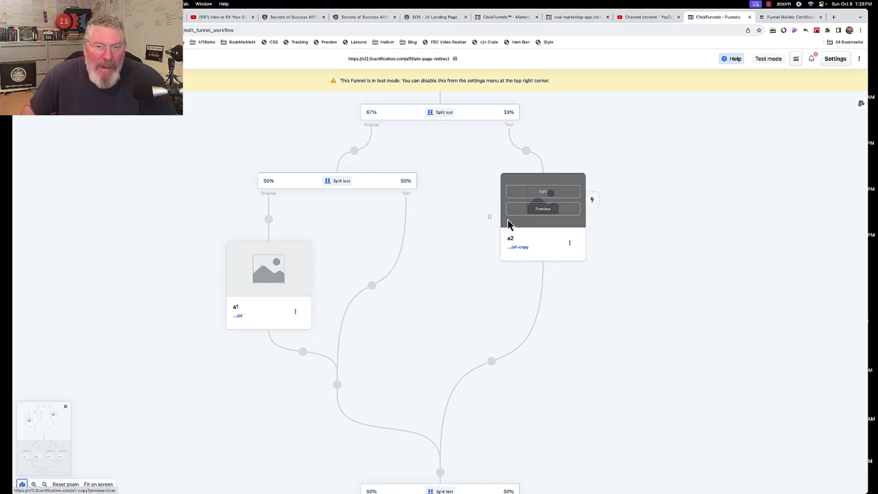